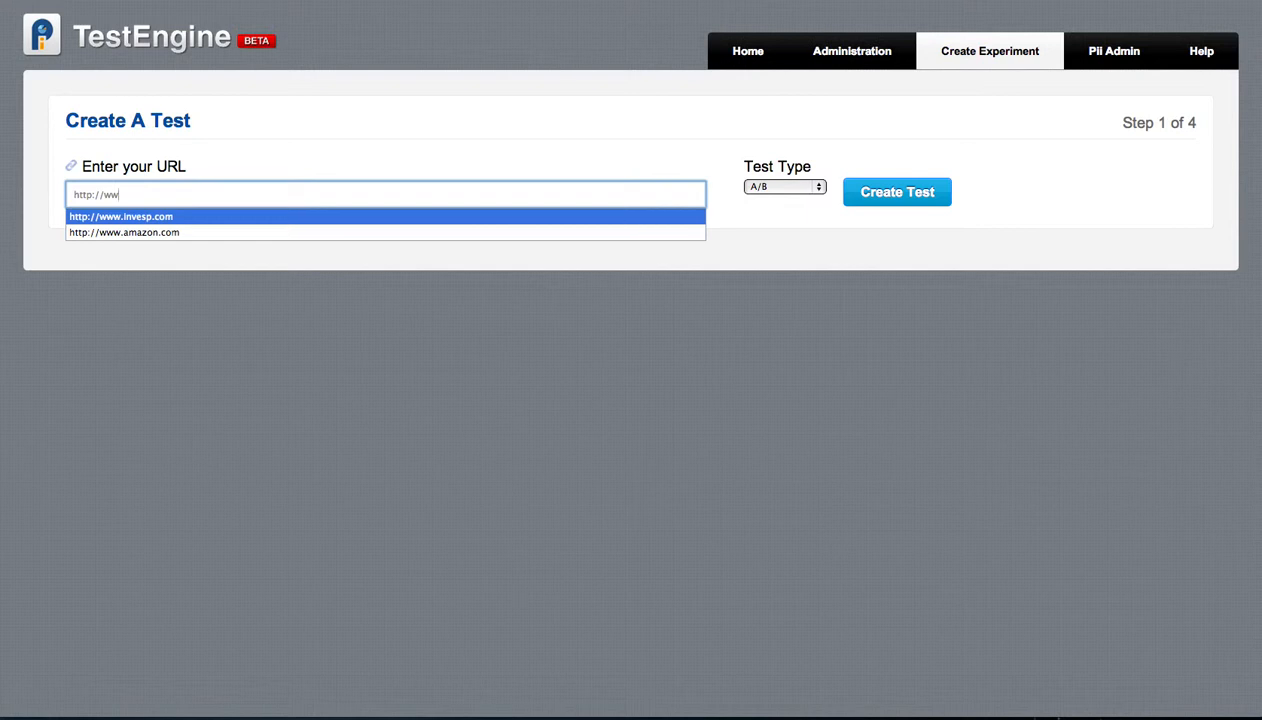
key("Return")
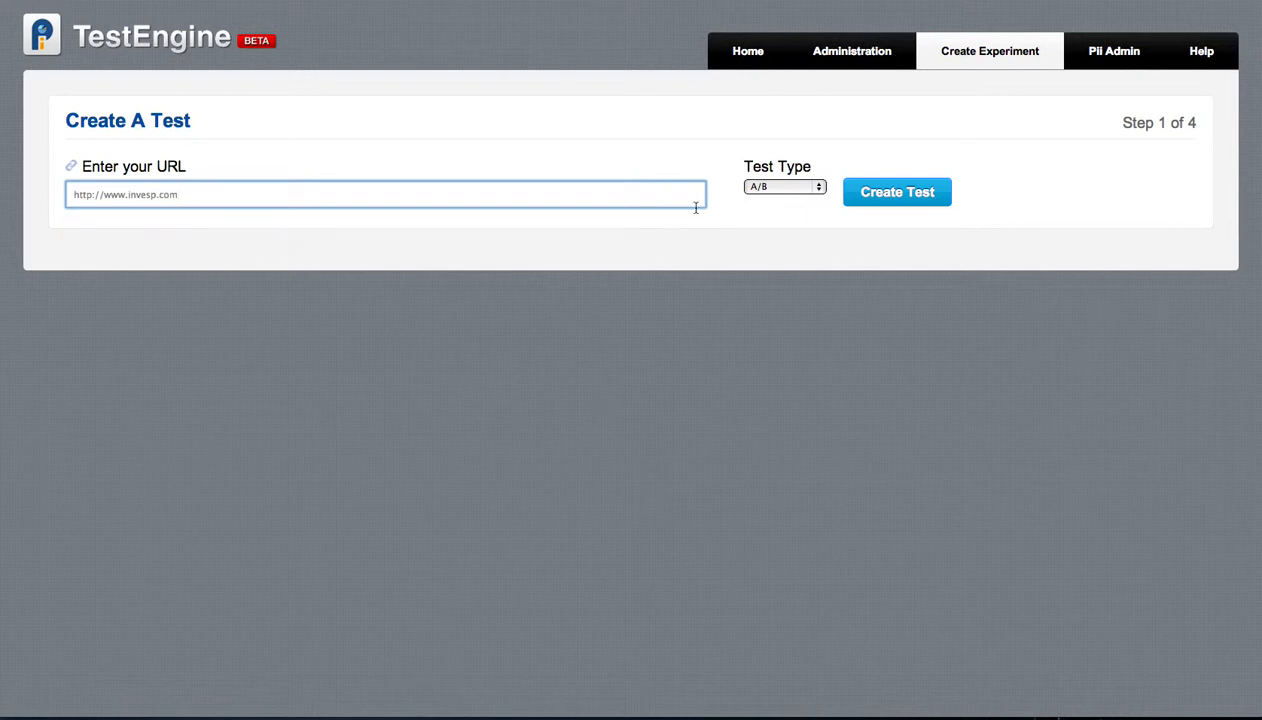
left_click(812, 187)
left_click(797, 200)
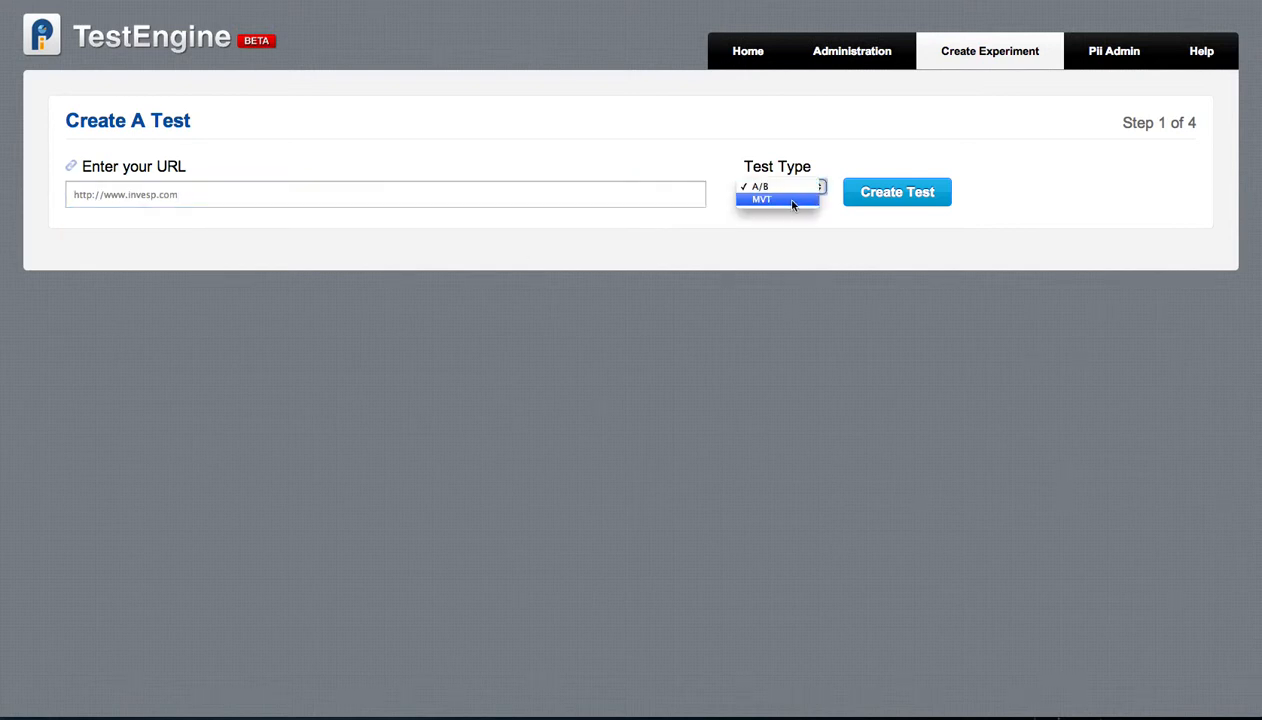
left_click(897, 193)
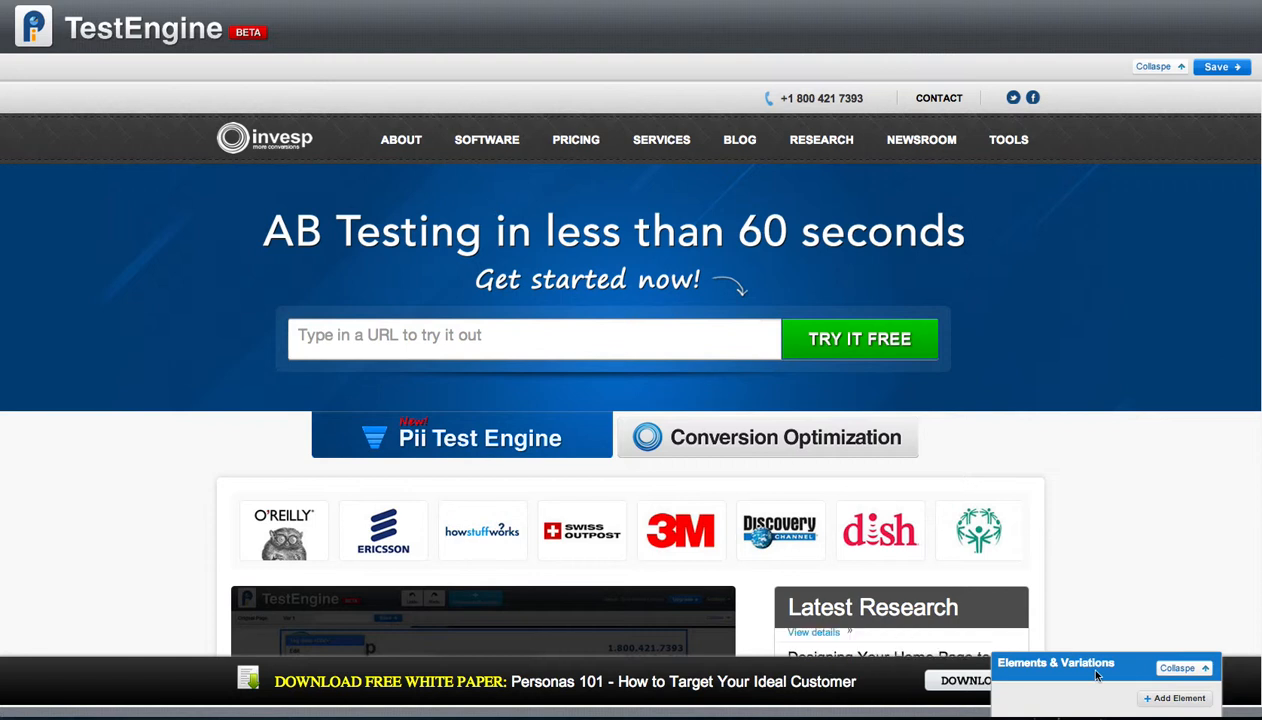
Add the client logo strip as an element named "image" with a variation that removes it
left_click(1190, 703)
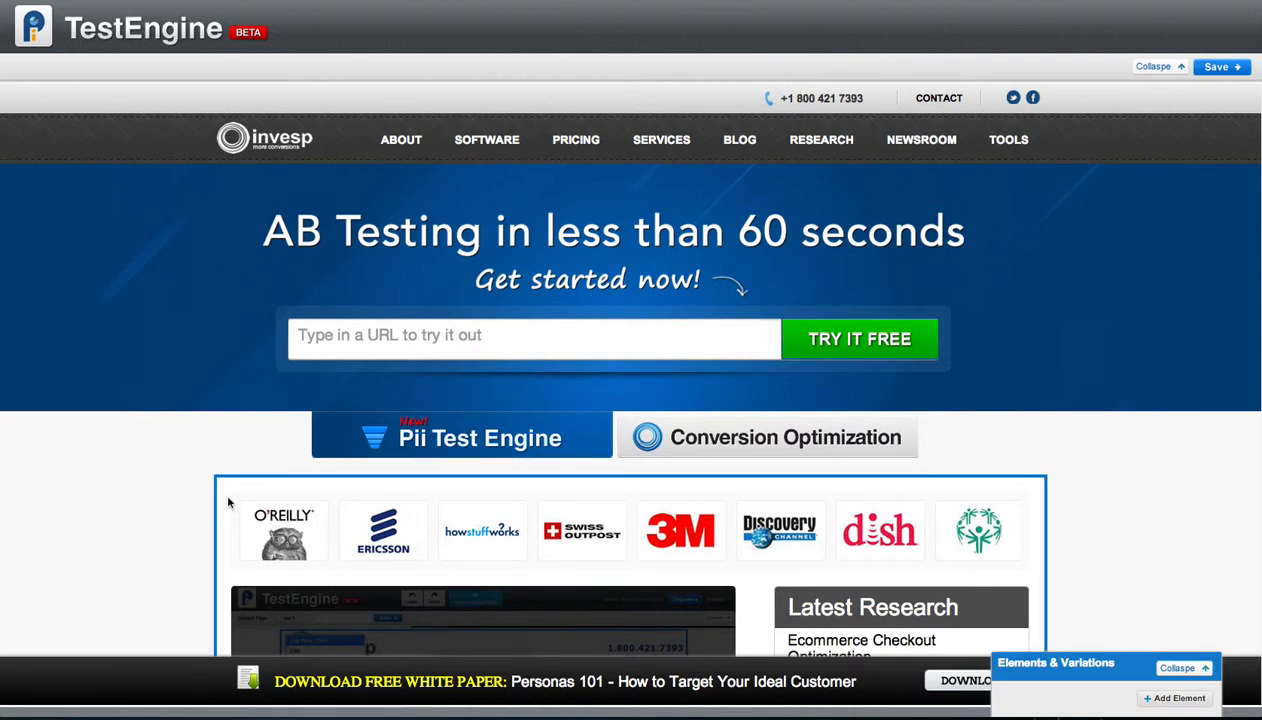
left_click(277, 497)
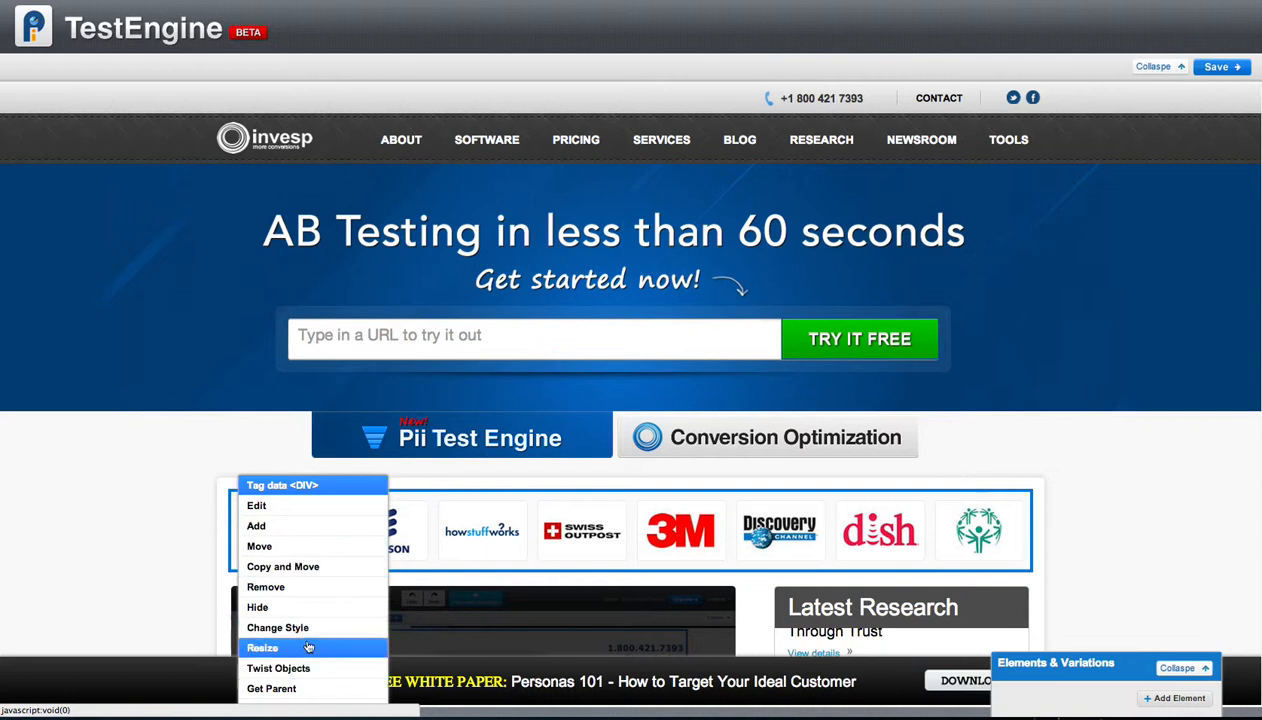
left_click(308, 591)
left_click(394, 573)
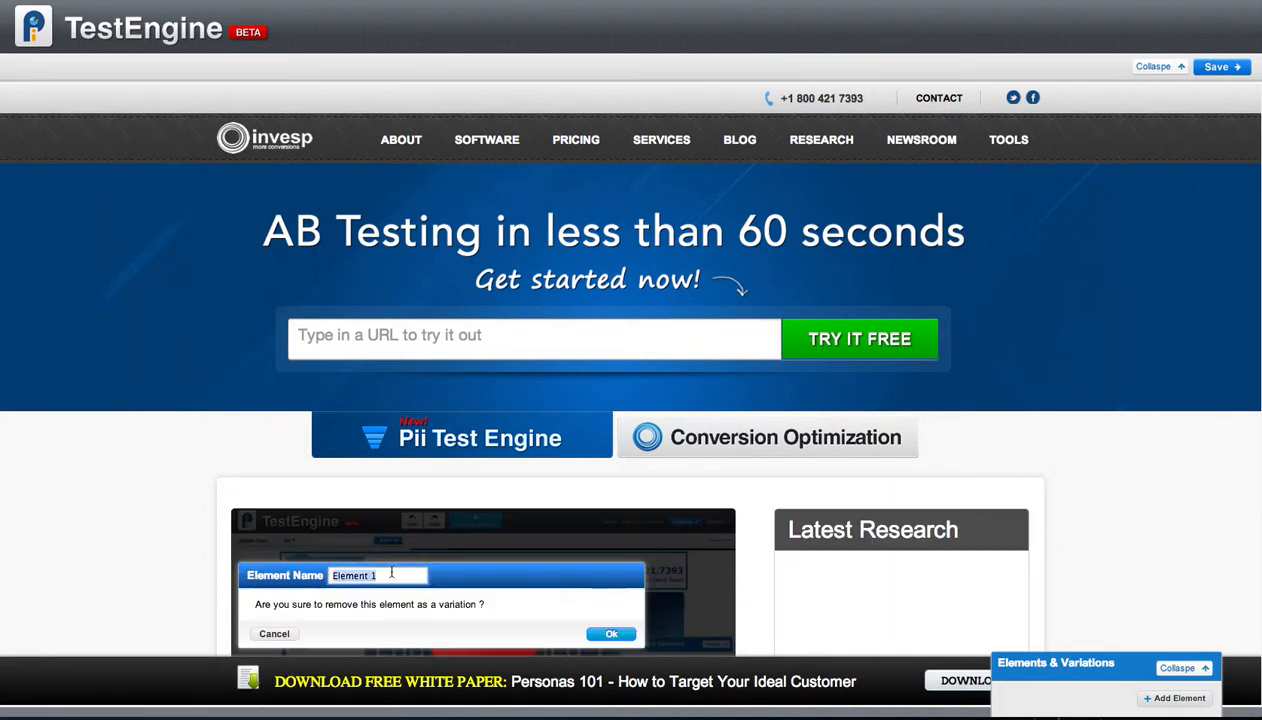
type("image")
left_click(614, 634)
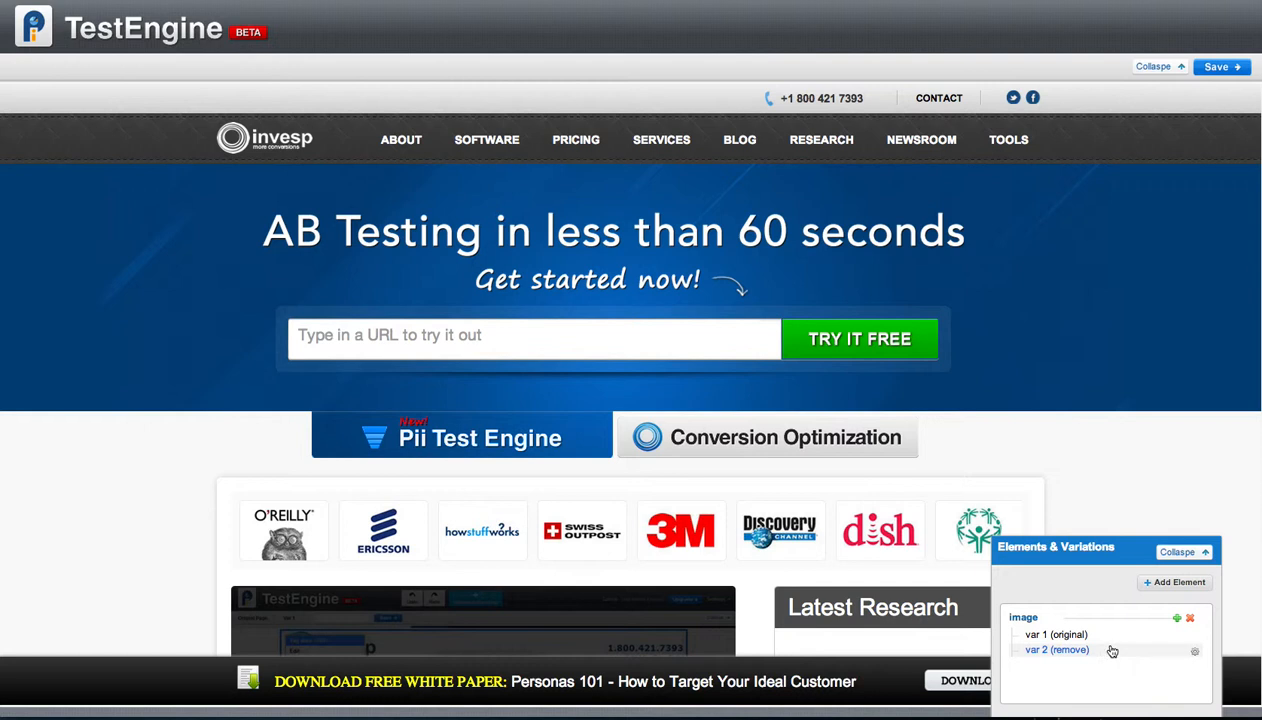
Add a resize variation to the image element, narrowing the logo strip to a width of 562 px
left_click(1178, 622)
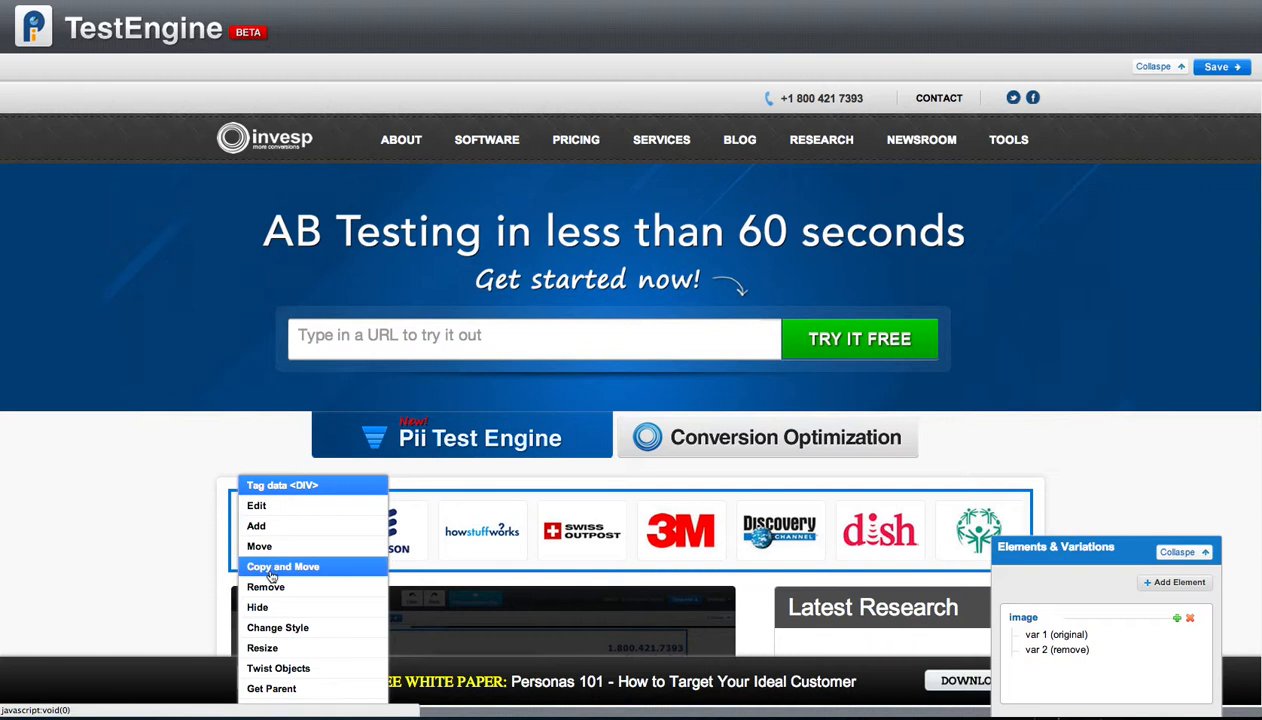
left_click(264, 648)
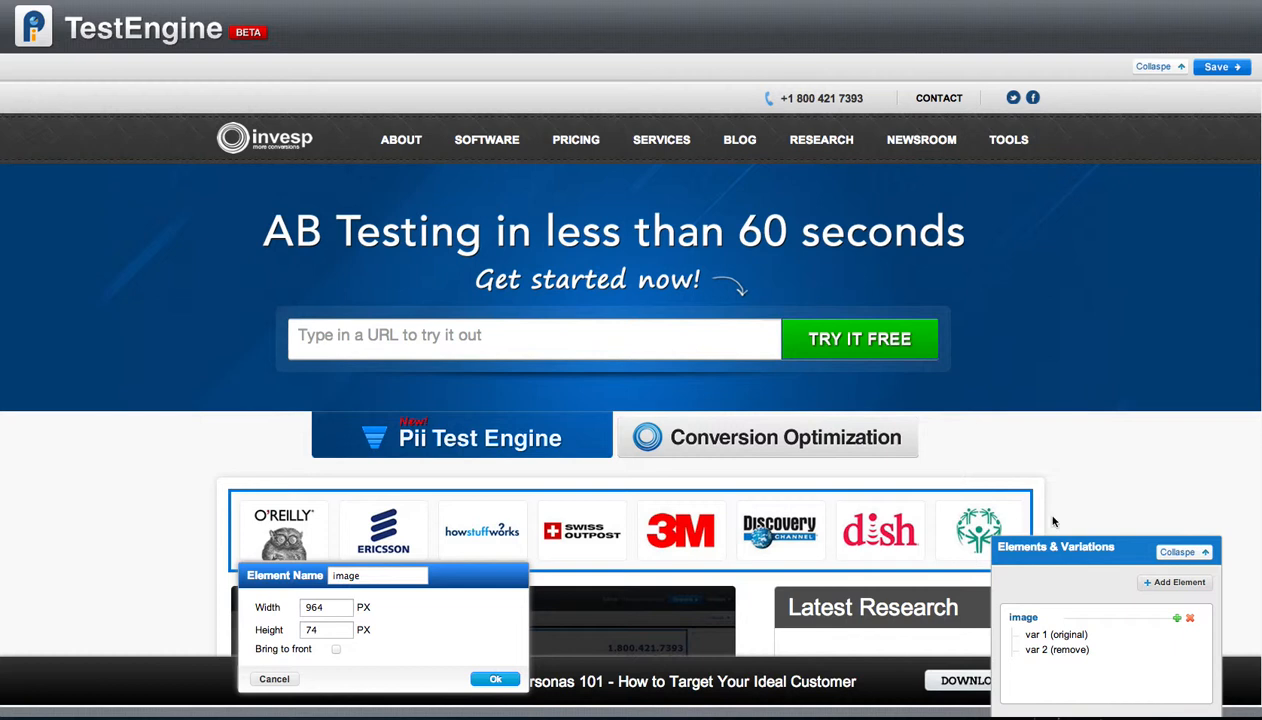
left_click_drag(1031, 521, 698, 518)
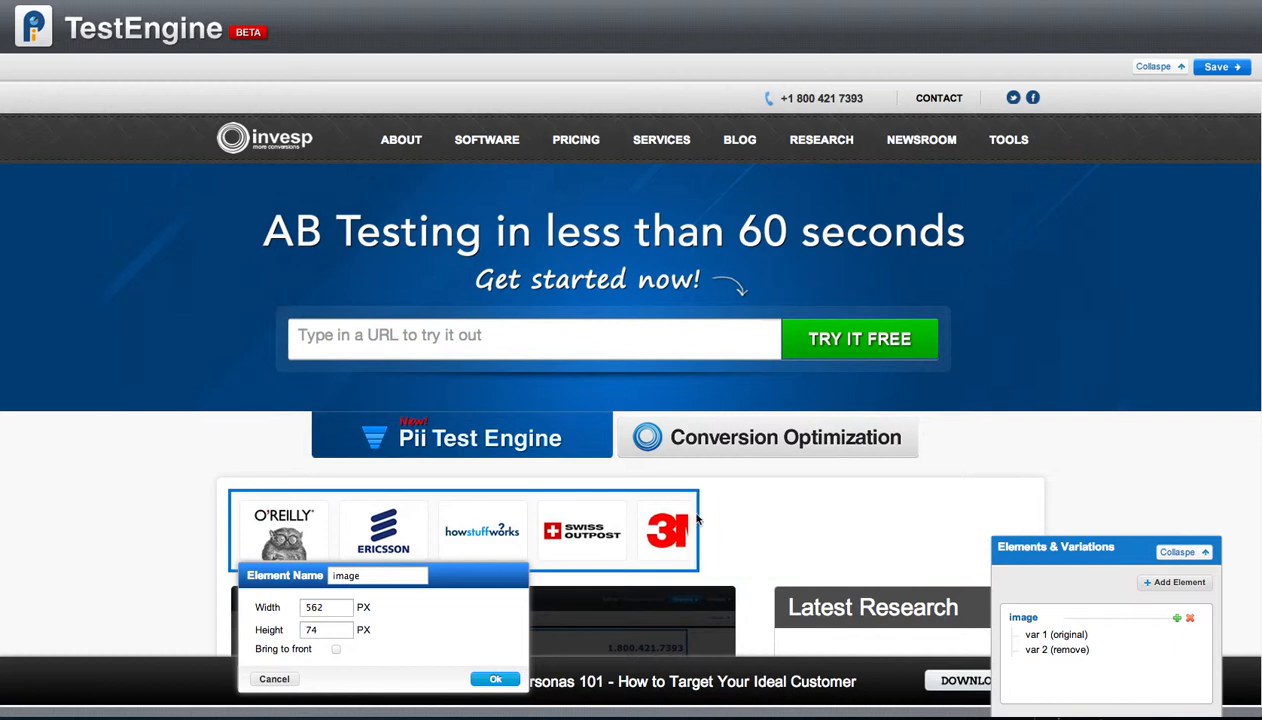
left_click(492, 679)
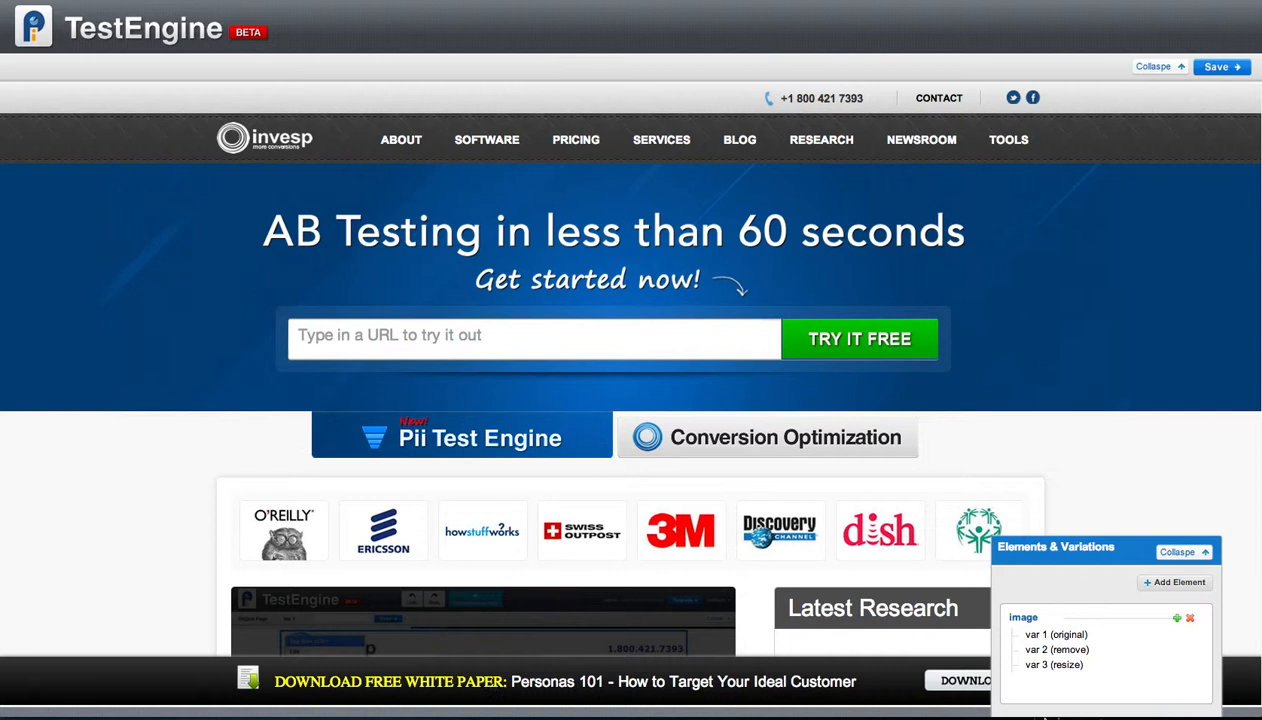
View the image element's remove, resize and original variations on the page
left_click(1077, 652)
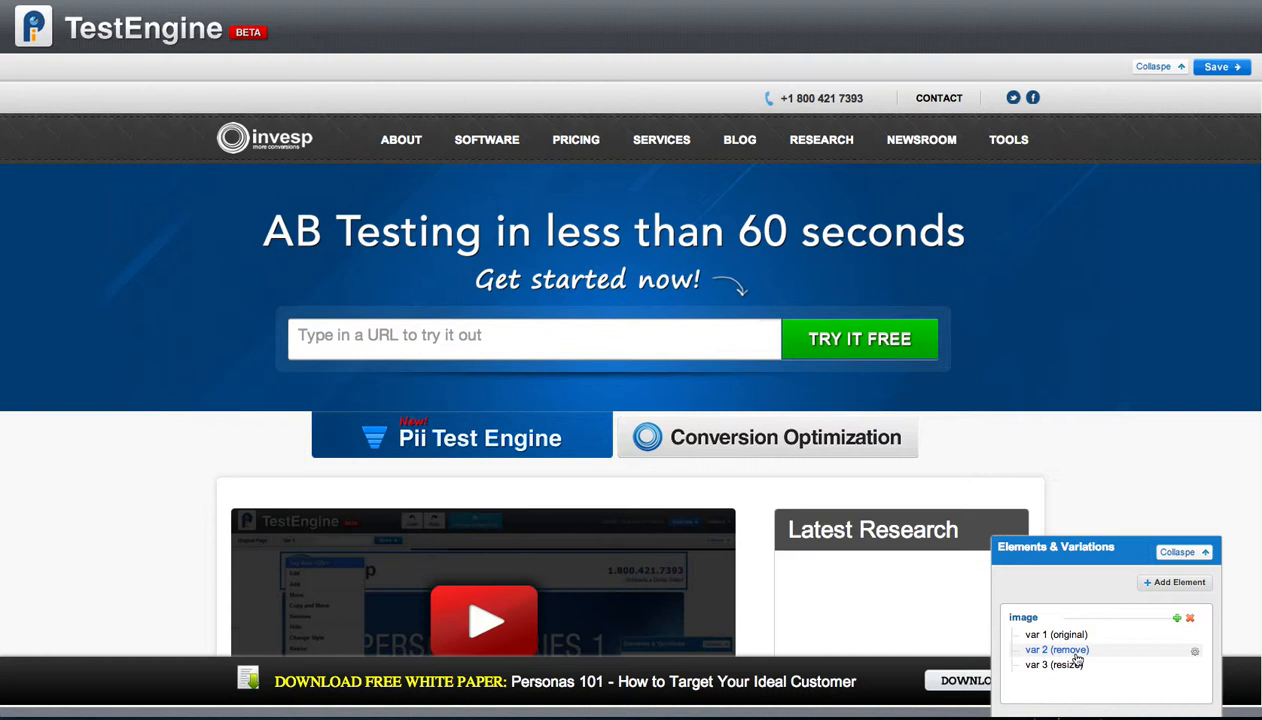
left_click(1073, 666)
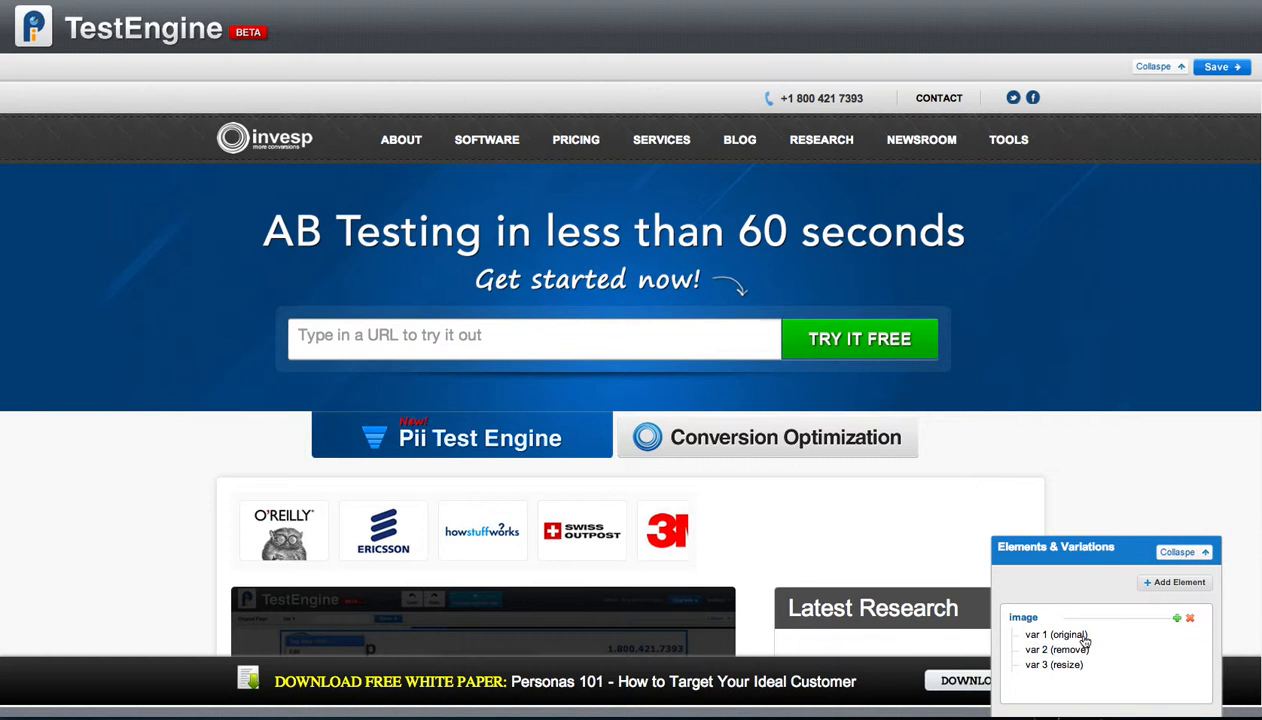
left_click(1084, 640)
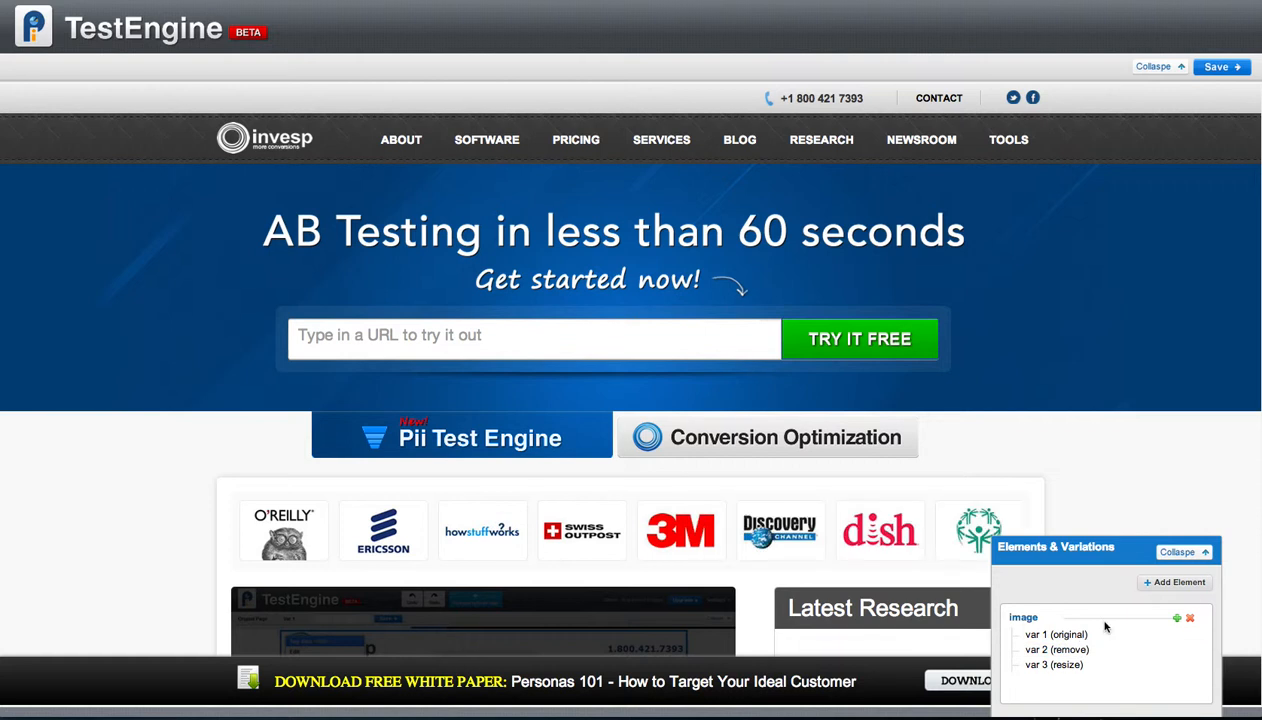
Add the header's contact number as an element named "phone" with an edit variation that replaces its last four digits
left_click(1166, 586)
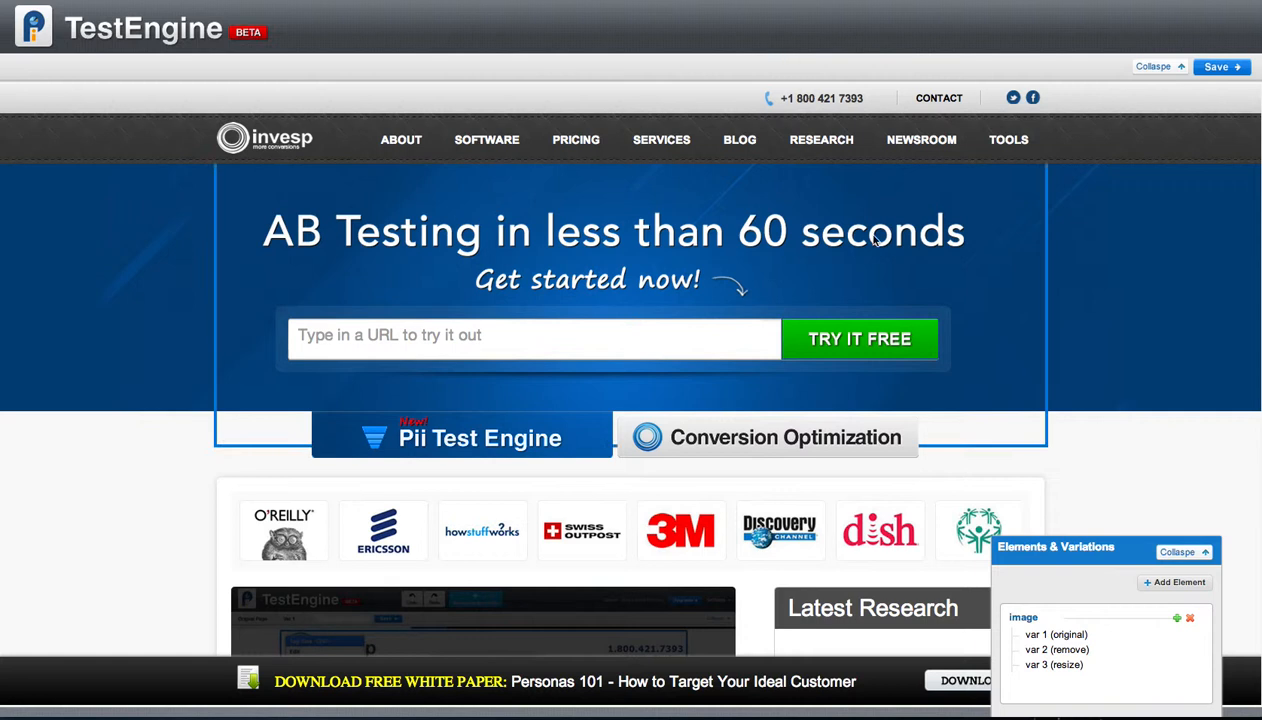
left_click(846, 96)
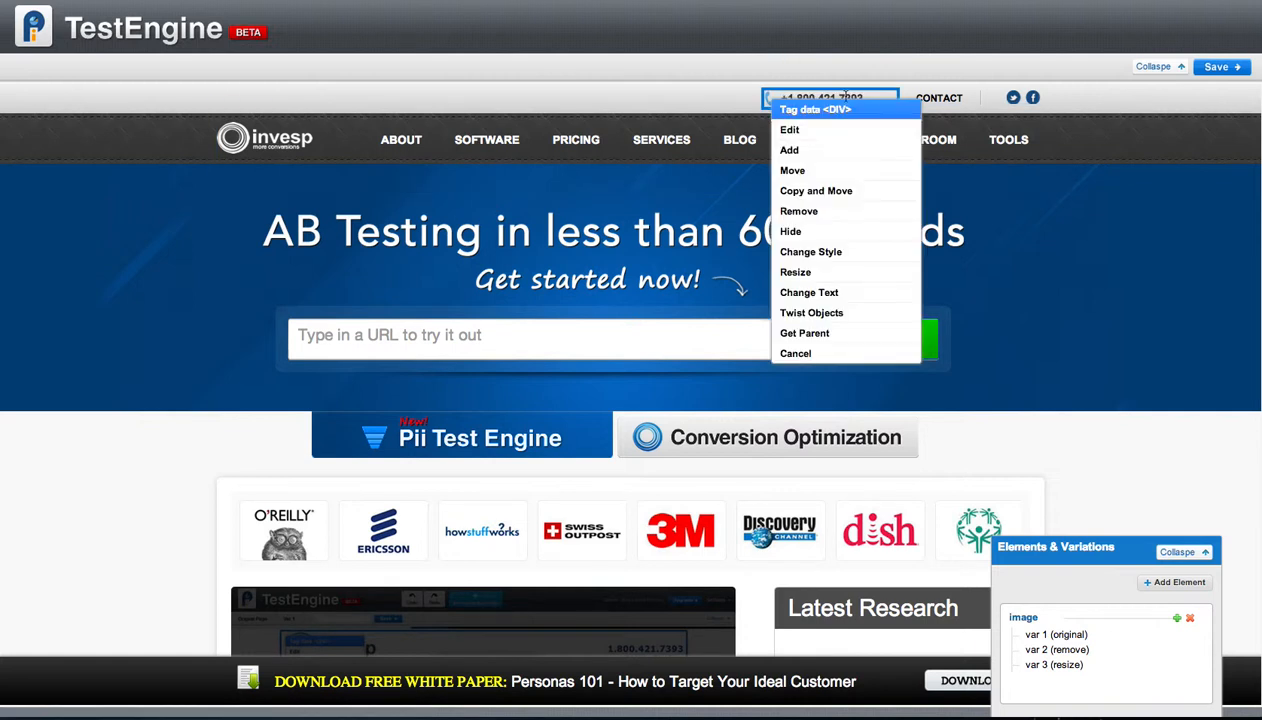
left_click(820, 133)
double_click(1146, 163)
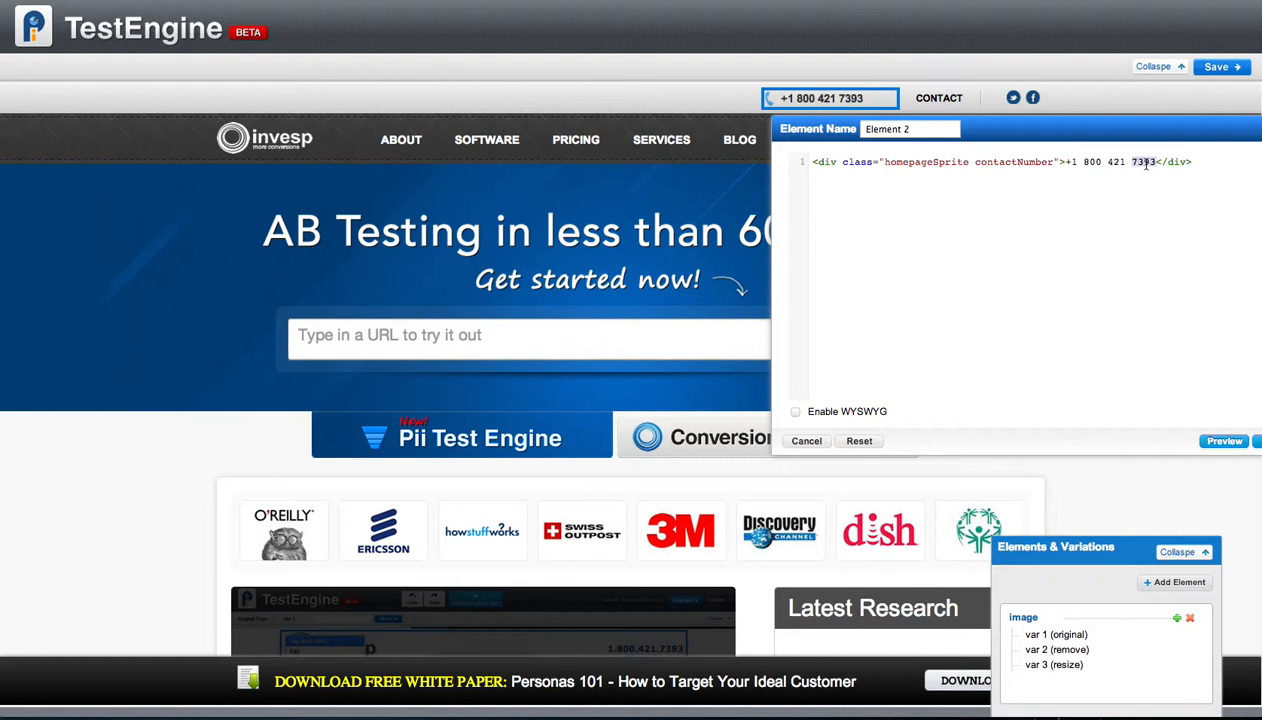
type("5555")
triple_click(938, 129)
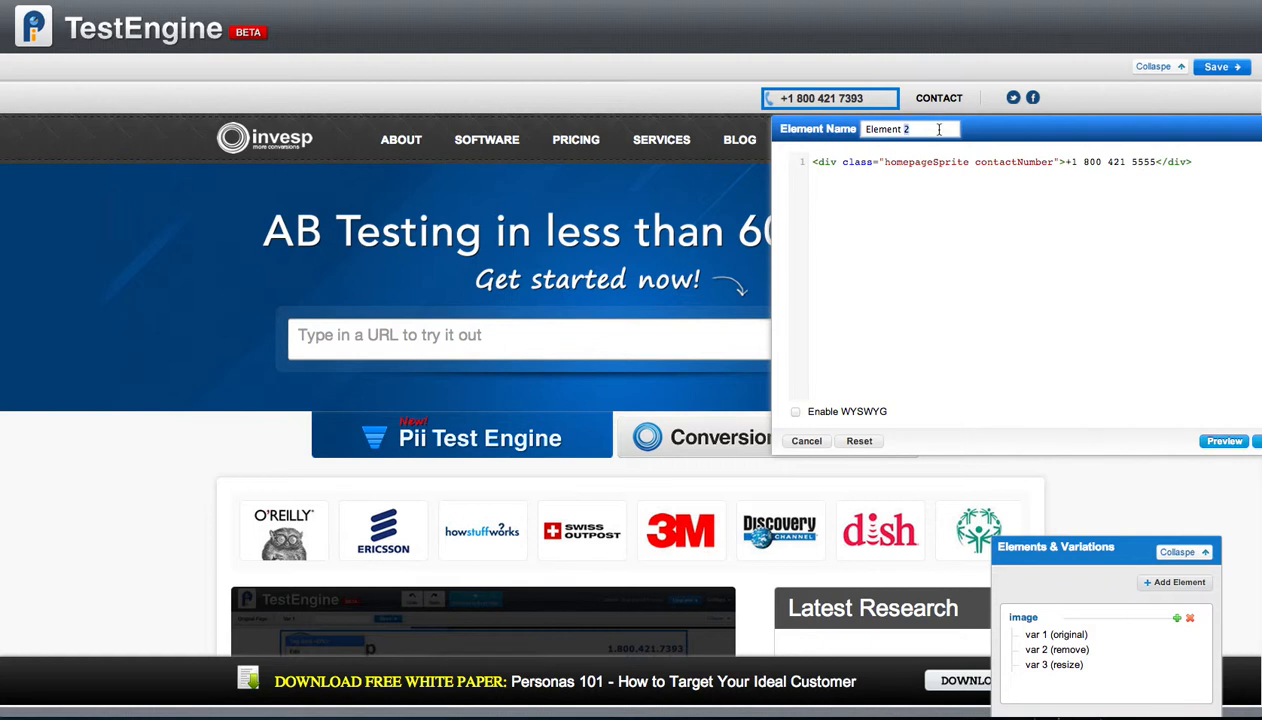
type("phone")
left_click_drag(1128, 133, 804, 136)
left_click(953, 445)
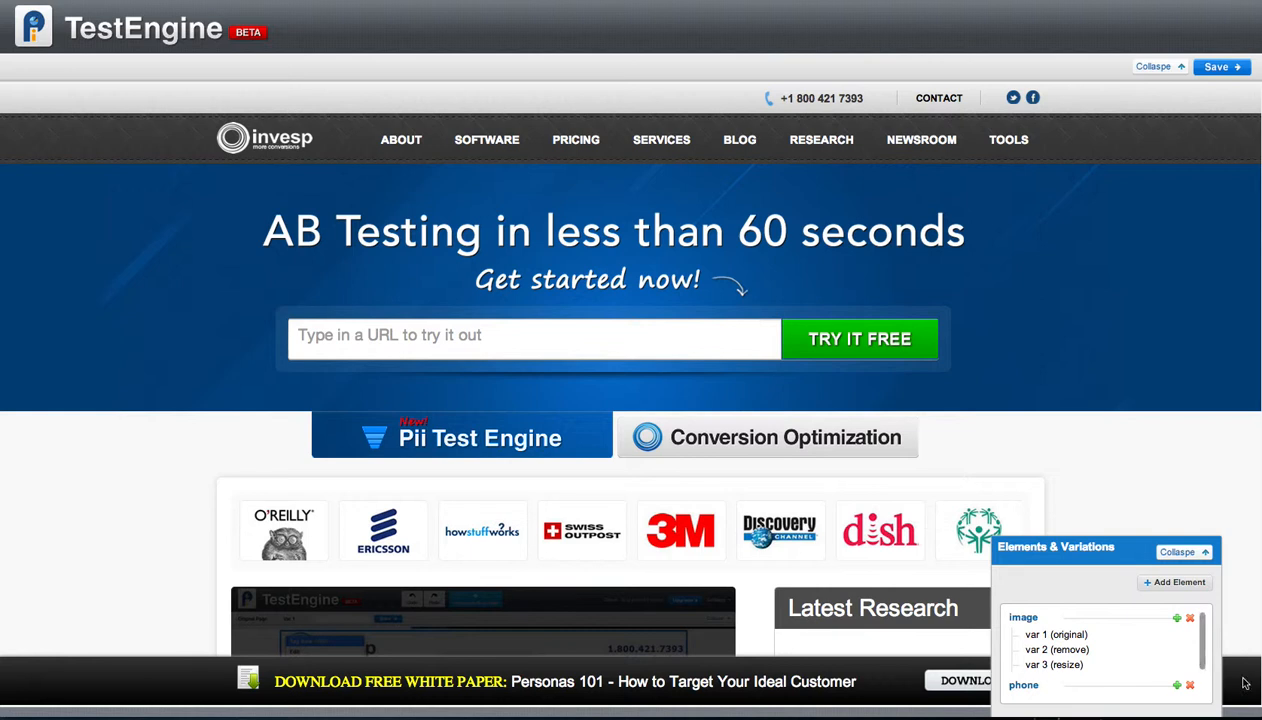
Add a style variation to the phone element with the font colour set to red #FA0F0F
left_click_drag(1204, 662, 1200, 691)
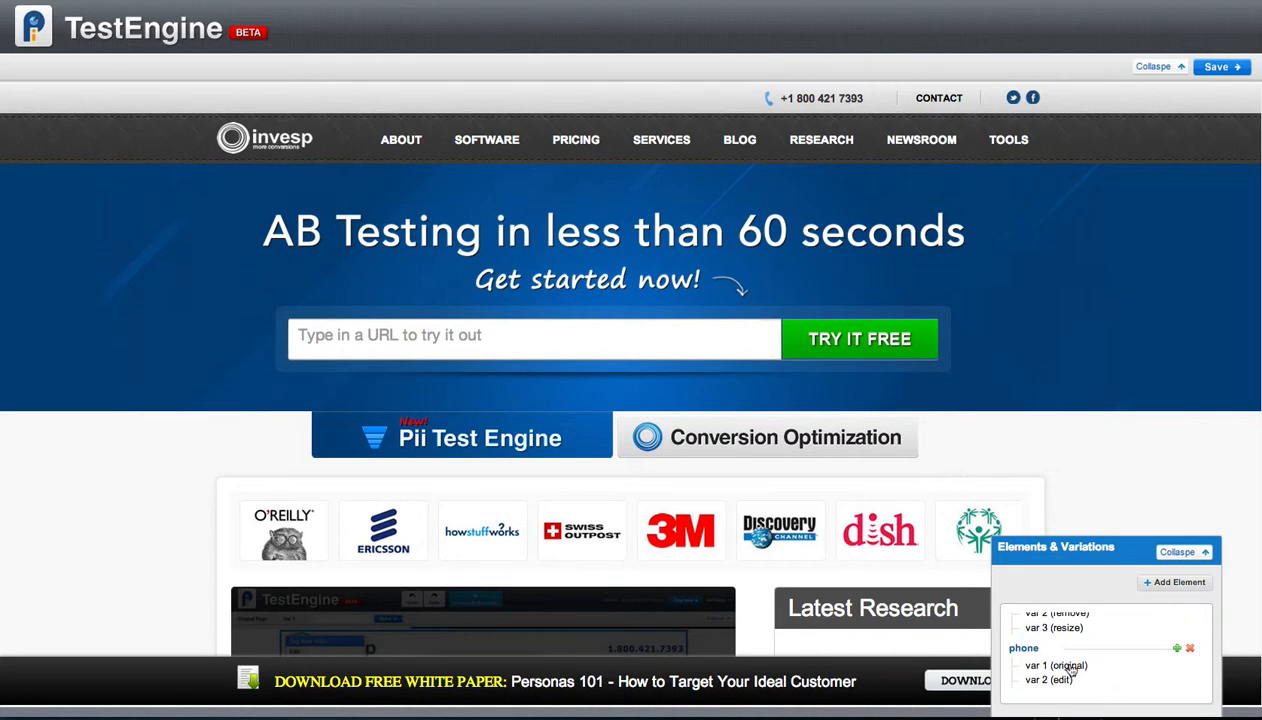
left_click(1177, 649)
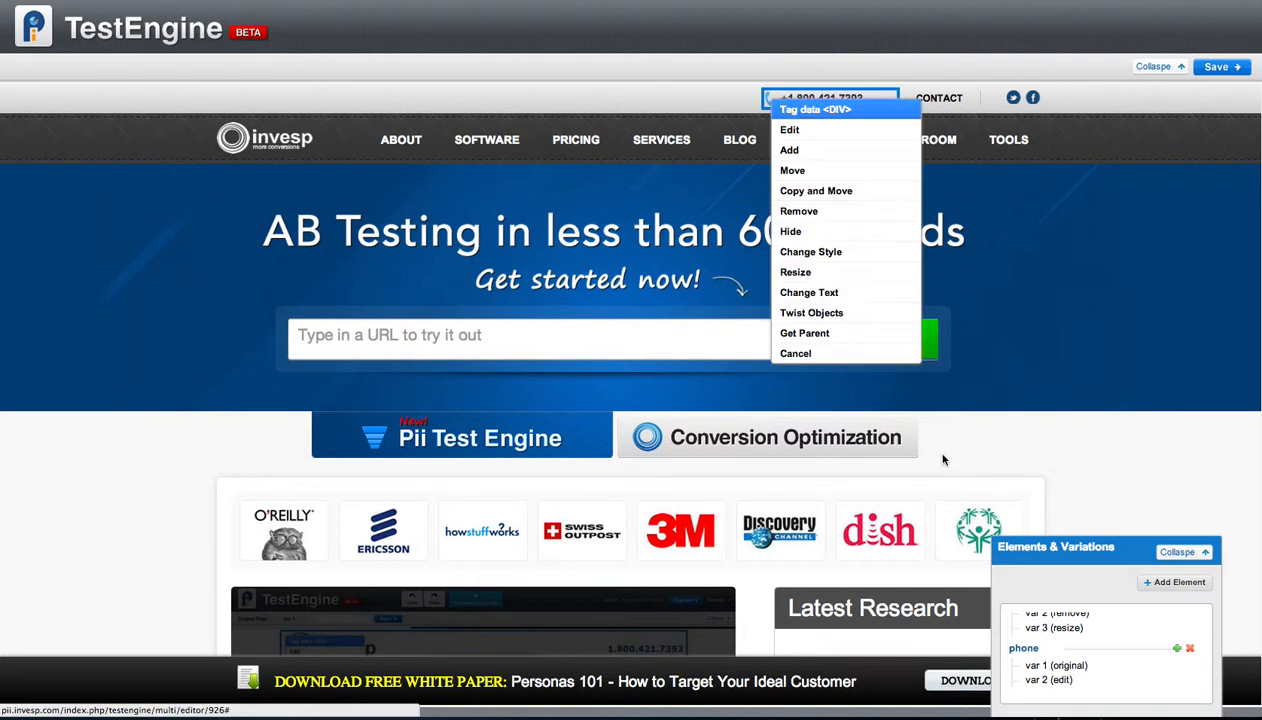
left_click(862, 260)
left_click(1080, 193)
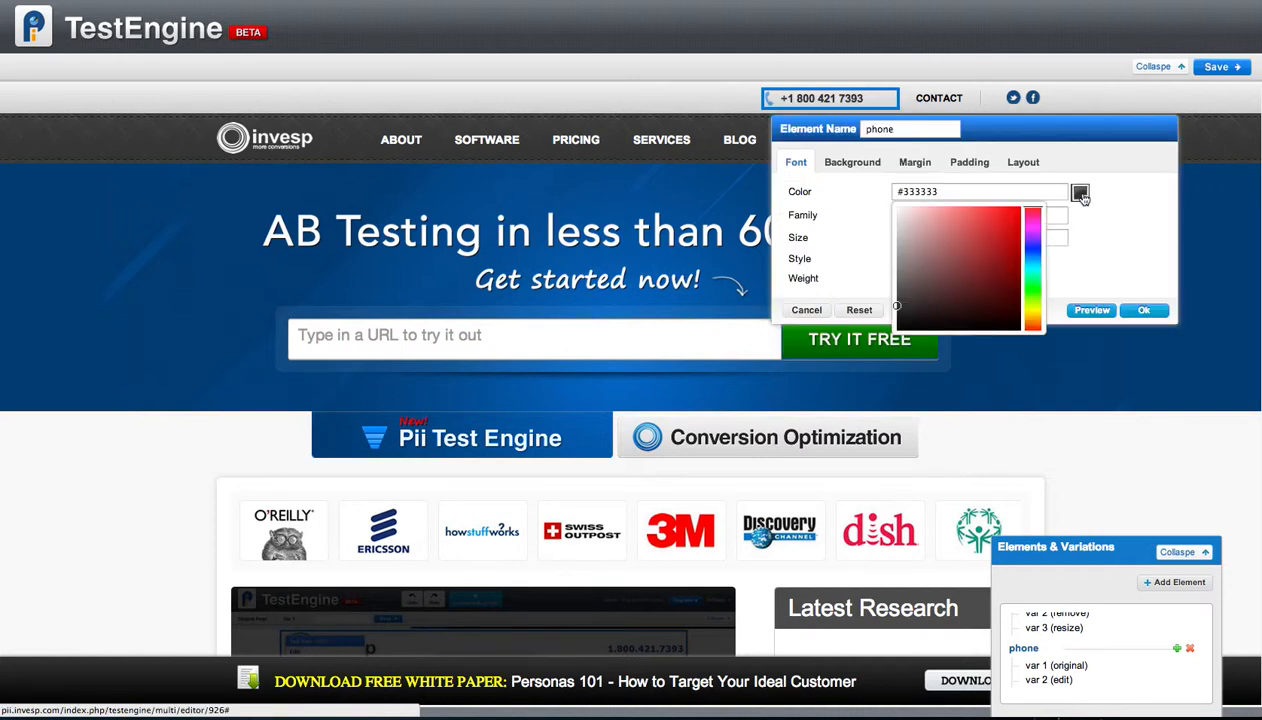
left_click(1013, 210)
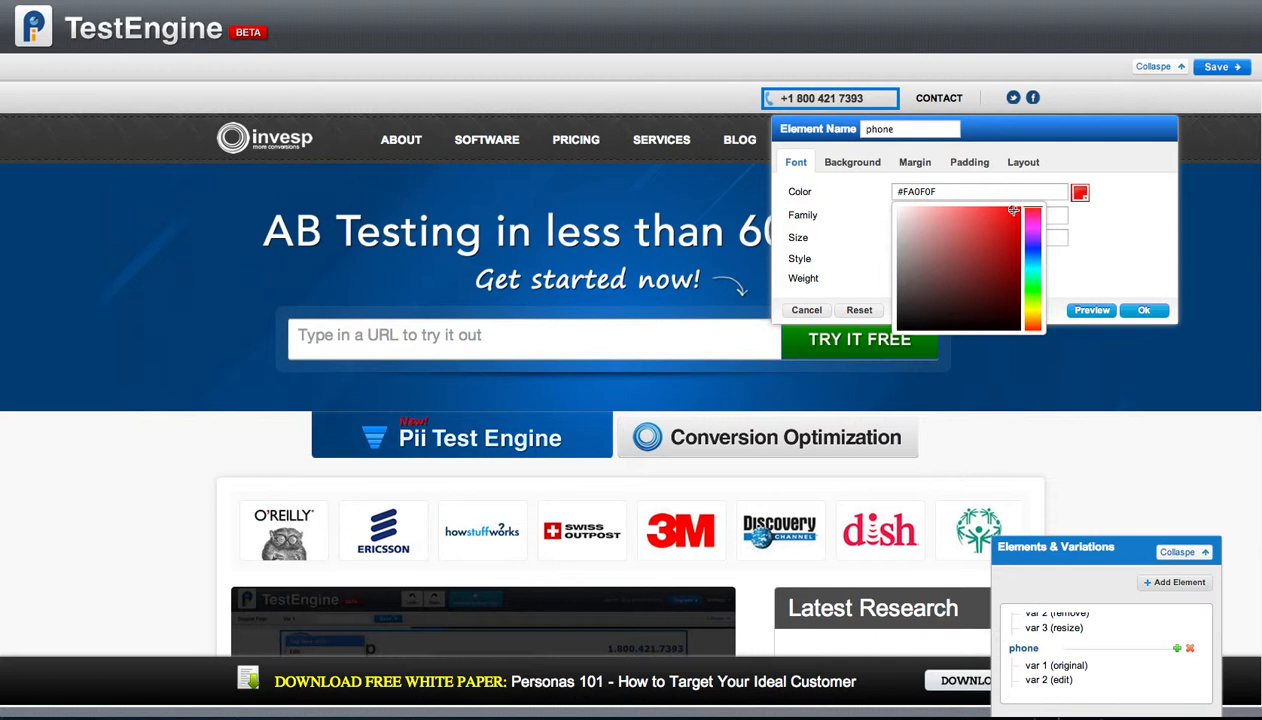
left_click(1140, 311)
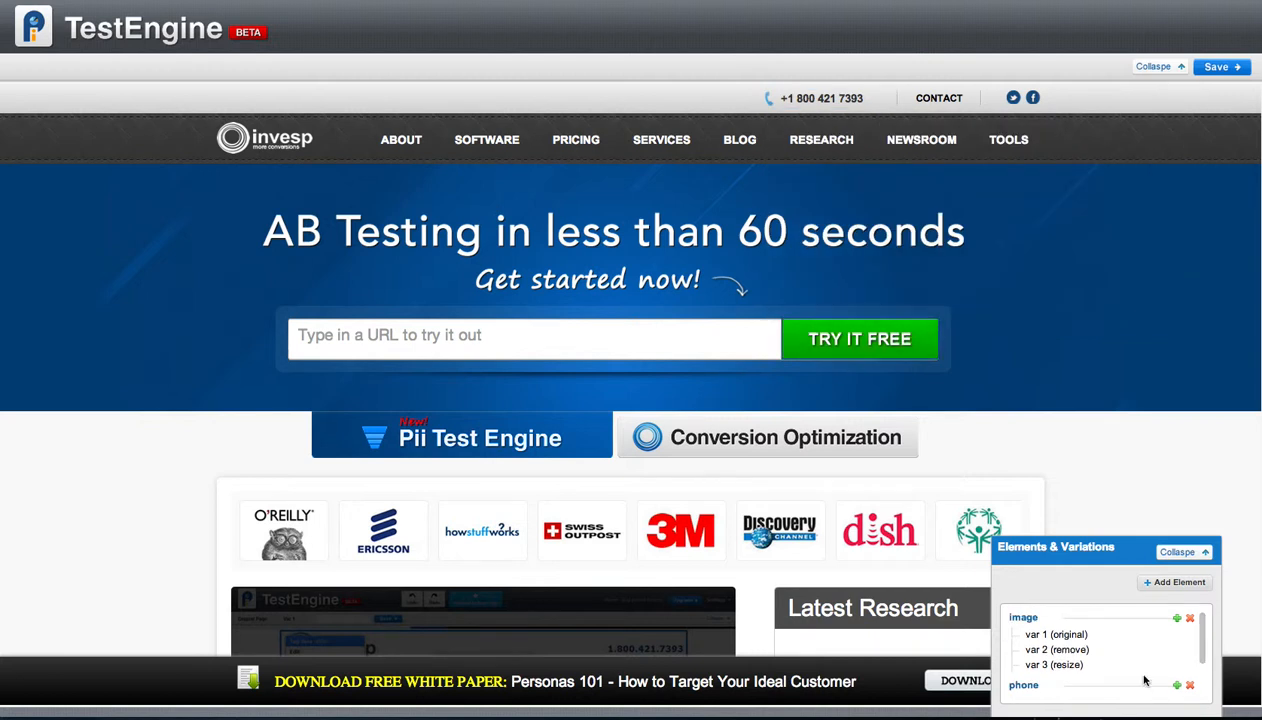
View the phone element's edit and style variations on the page
scroll(1140, 675, "down", 3)
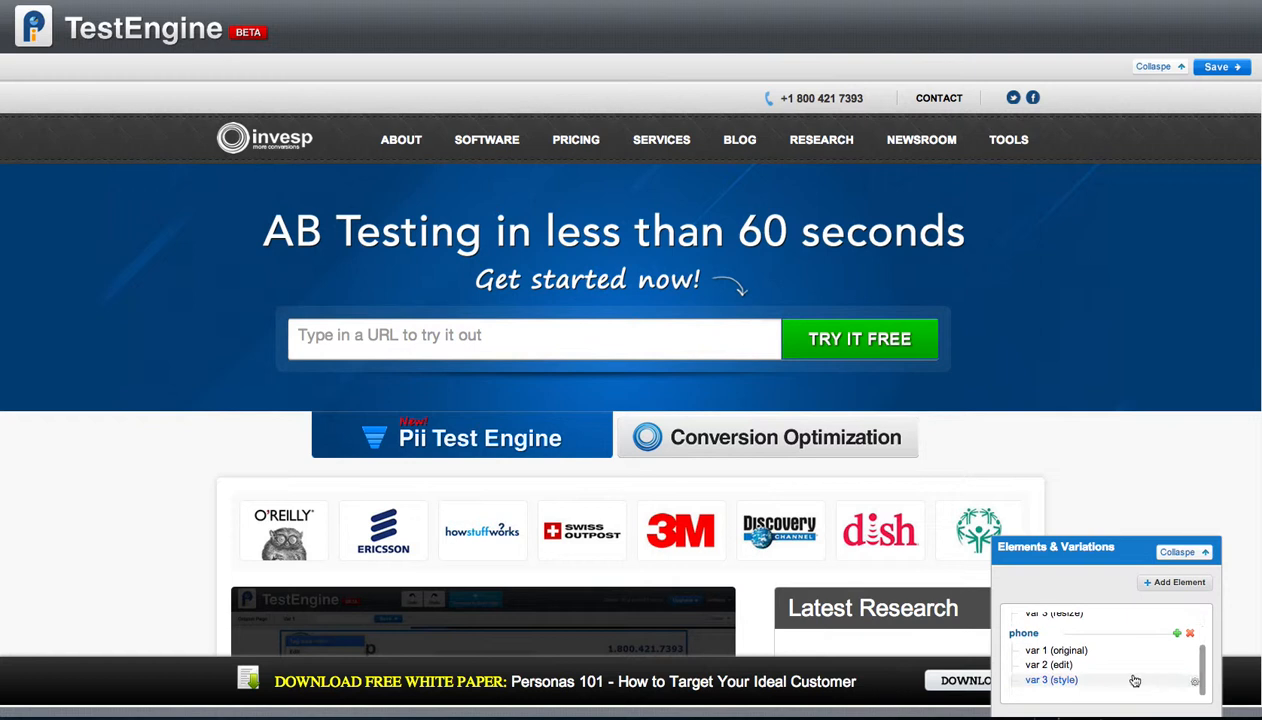
left_click(1057, 667)
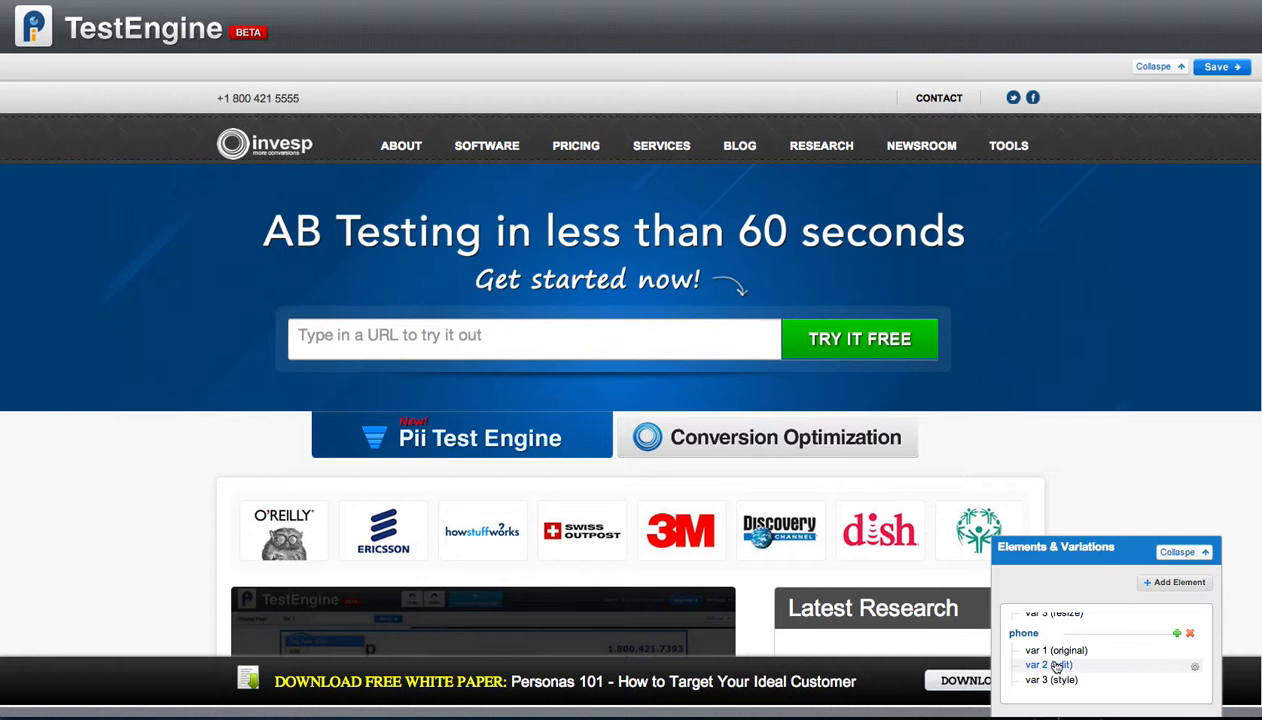
left_click(1059, 681)
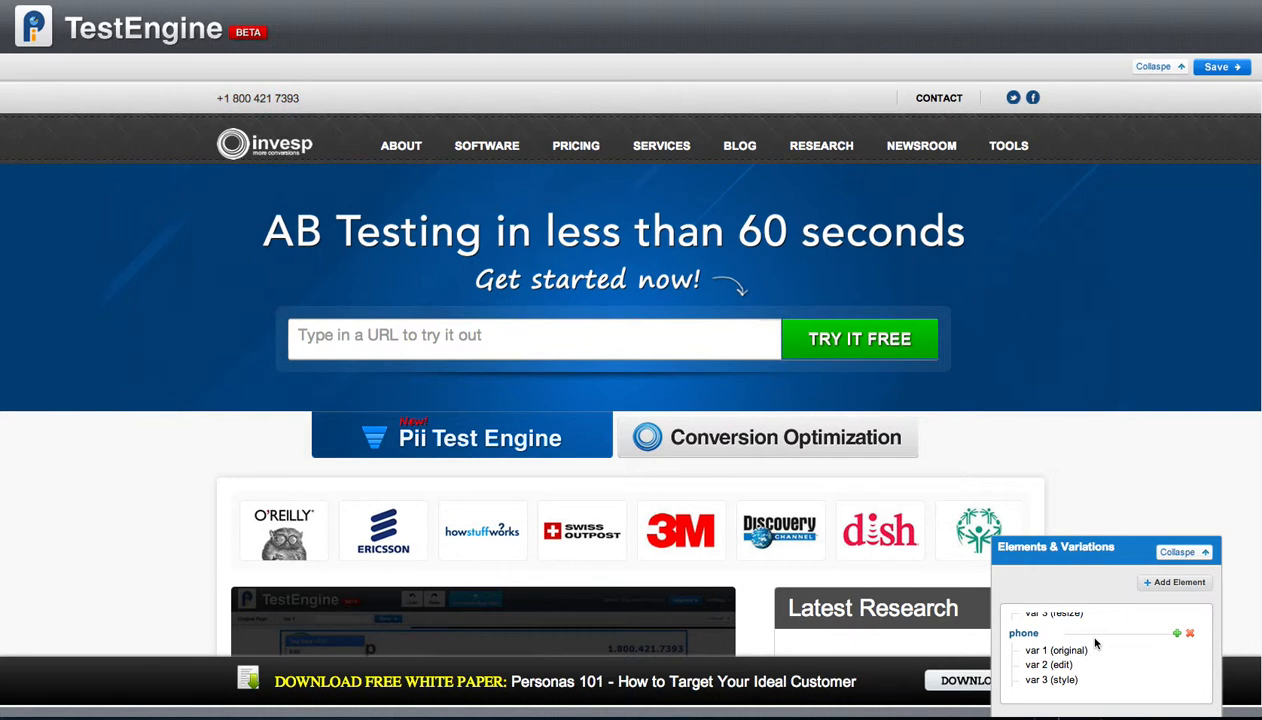
Save the test's elements and variations, and proceed to the conversion goal setup
scroll(1095, 643, "up", 1)
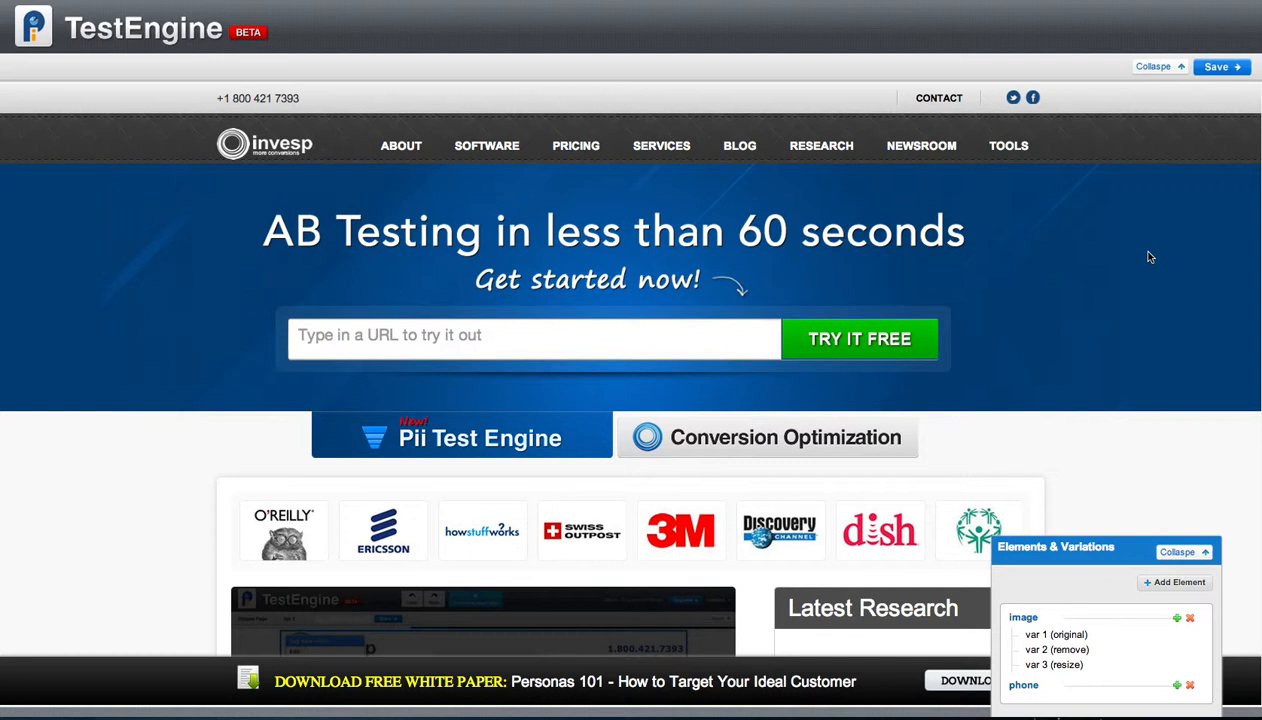
left_click(1221, 72)
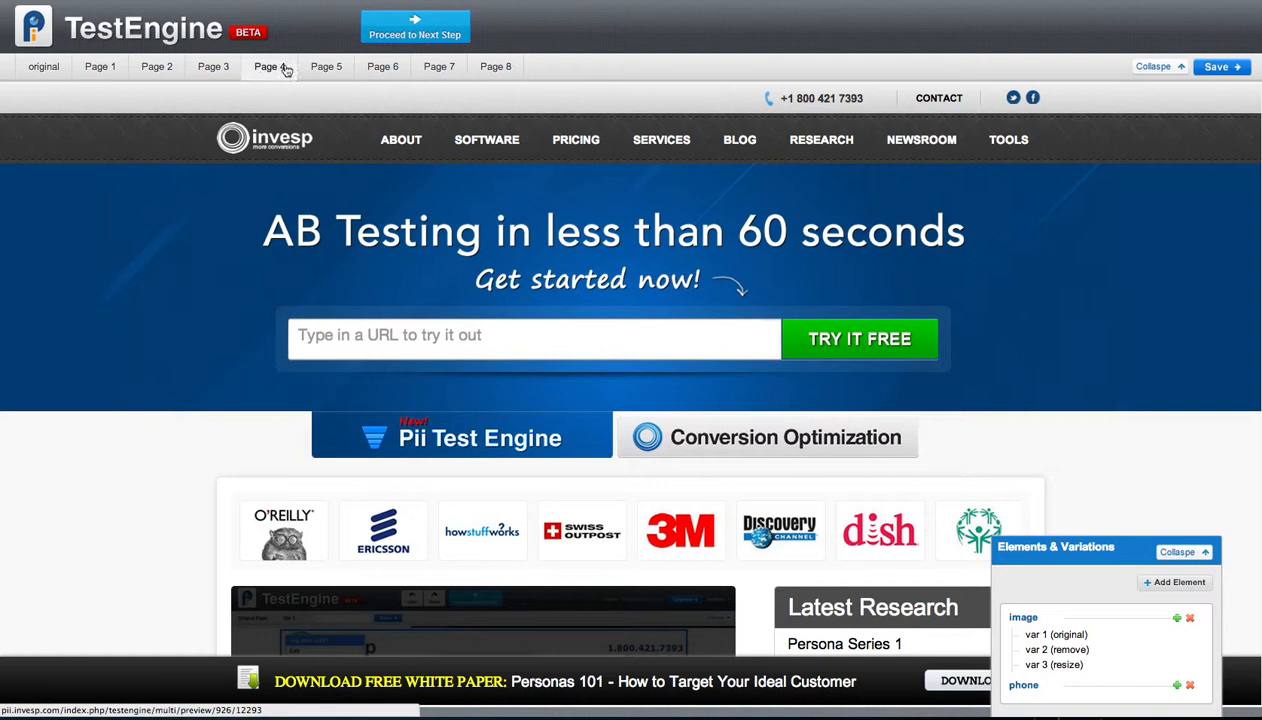
left_click(437, 37)
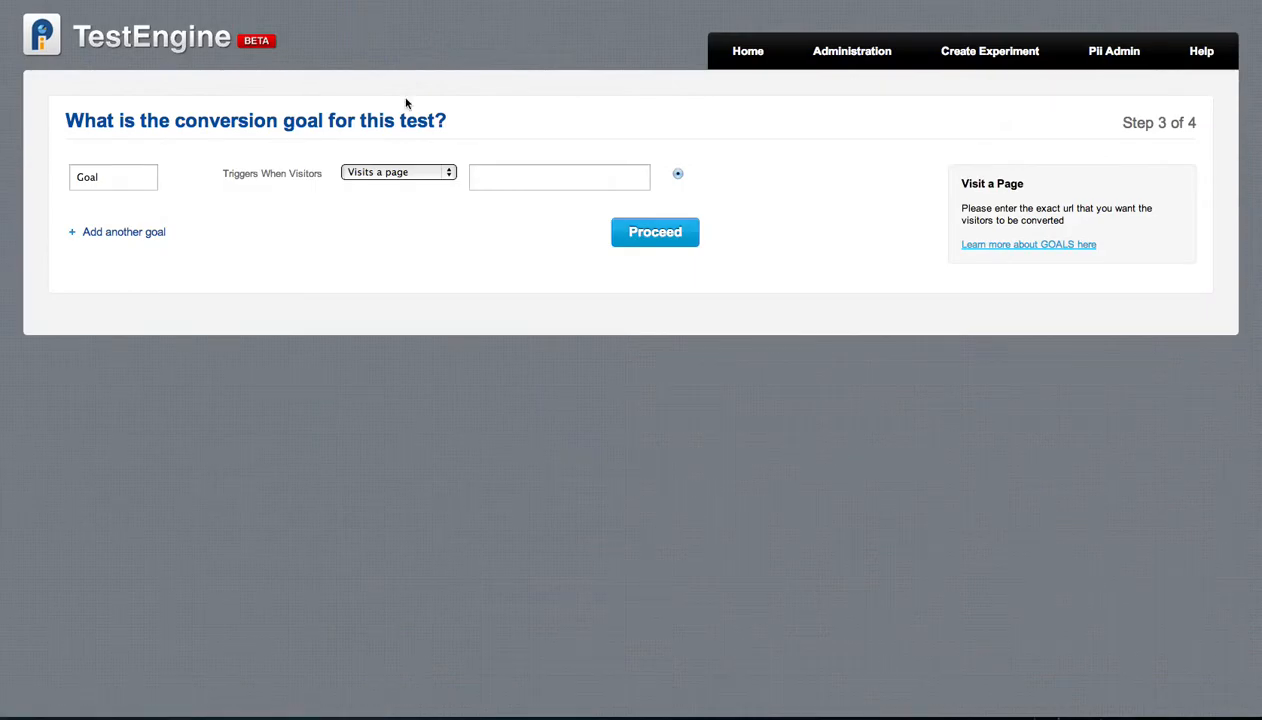
left_click(450, 175)
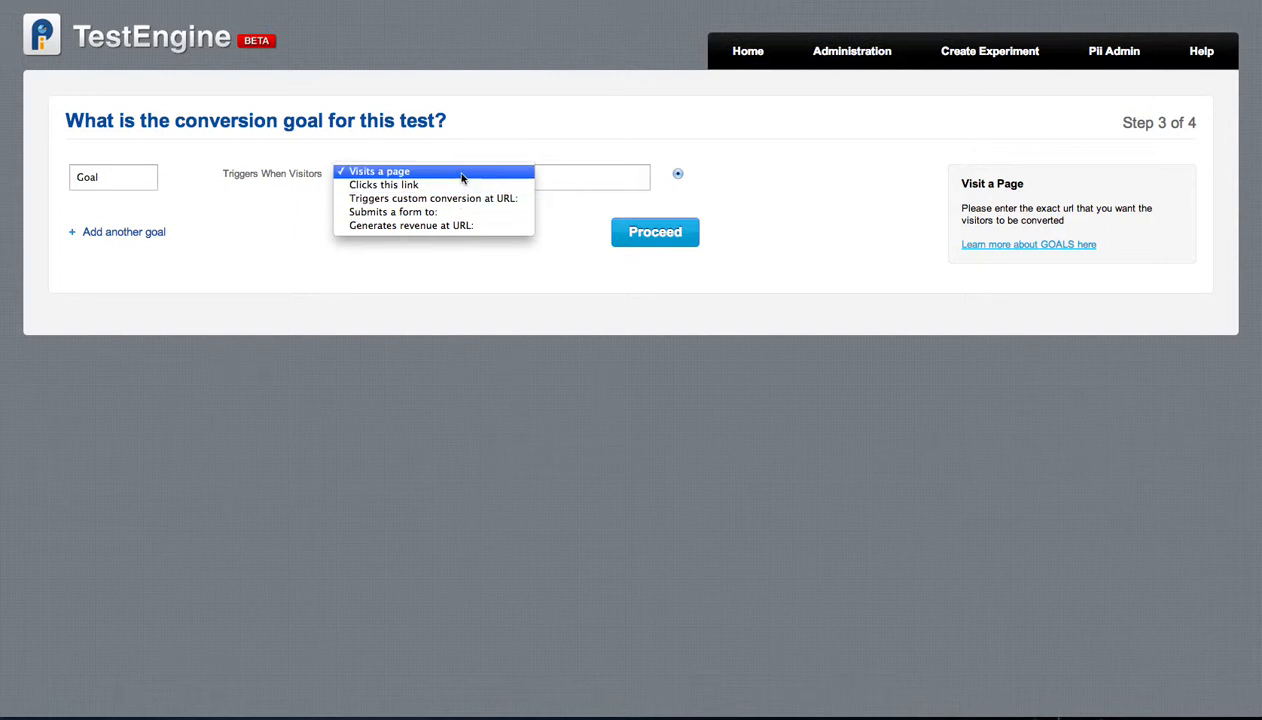
left_click(462, 174)
left_click(516, 177)
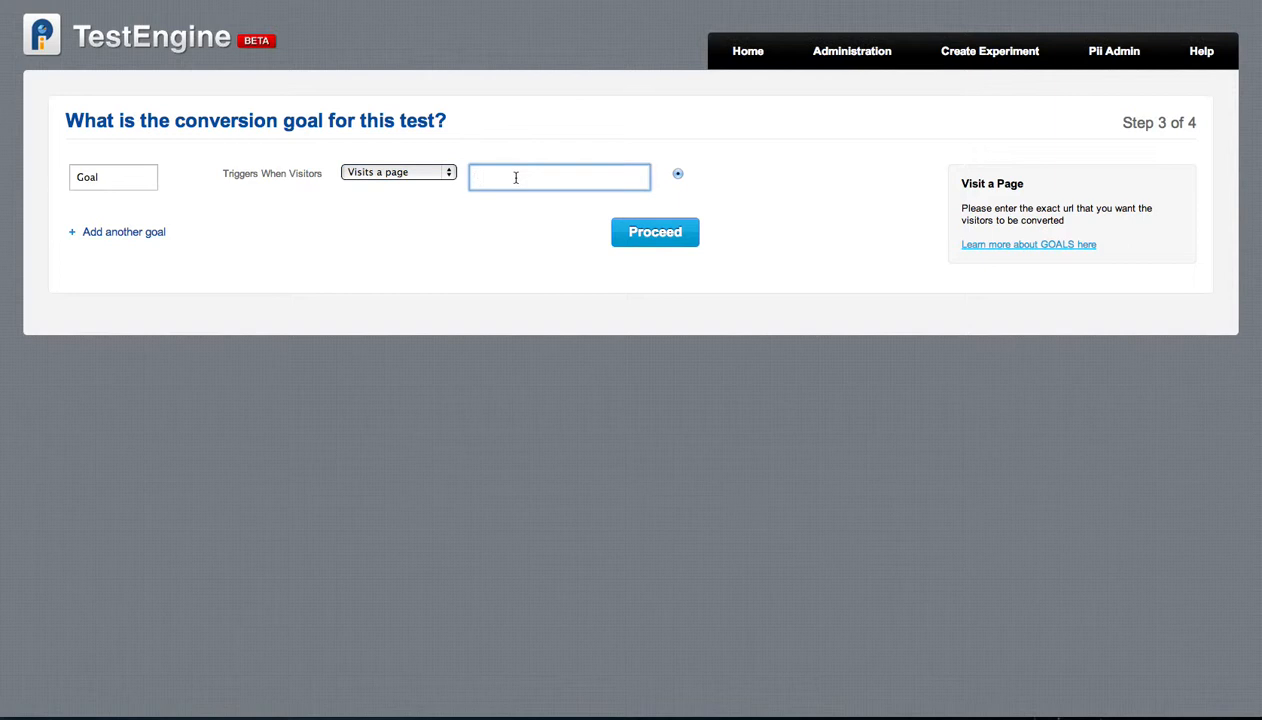
type("www")
key("Down")
key("Down")
key("Return")
left_click(662, 235)
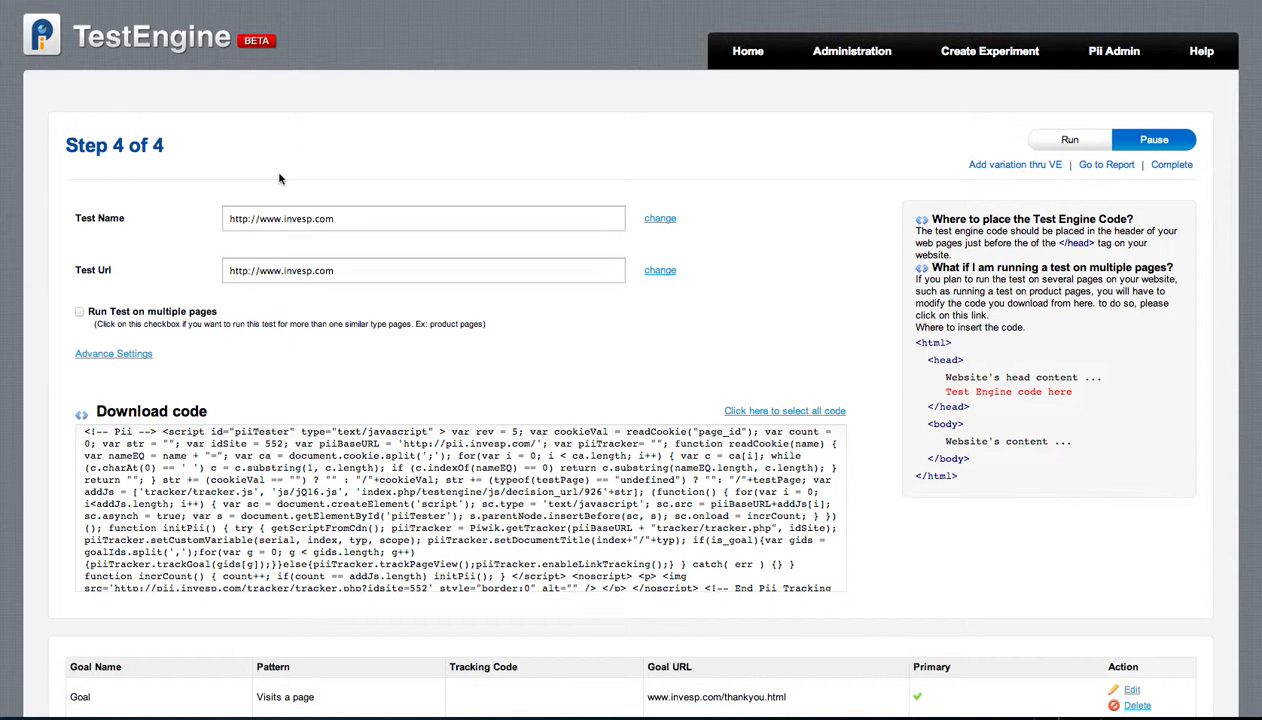
Review the test's download code, conversion goal and list of page variations
scroll(279, 178, "down", 1)
scroll(279, 175, "down", 2)
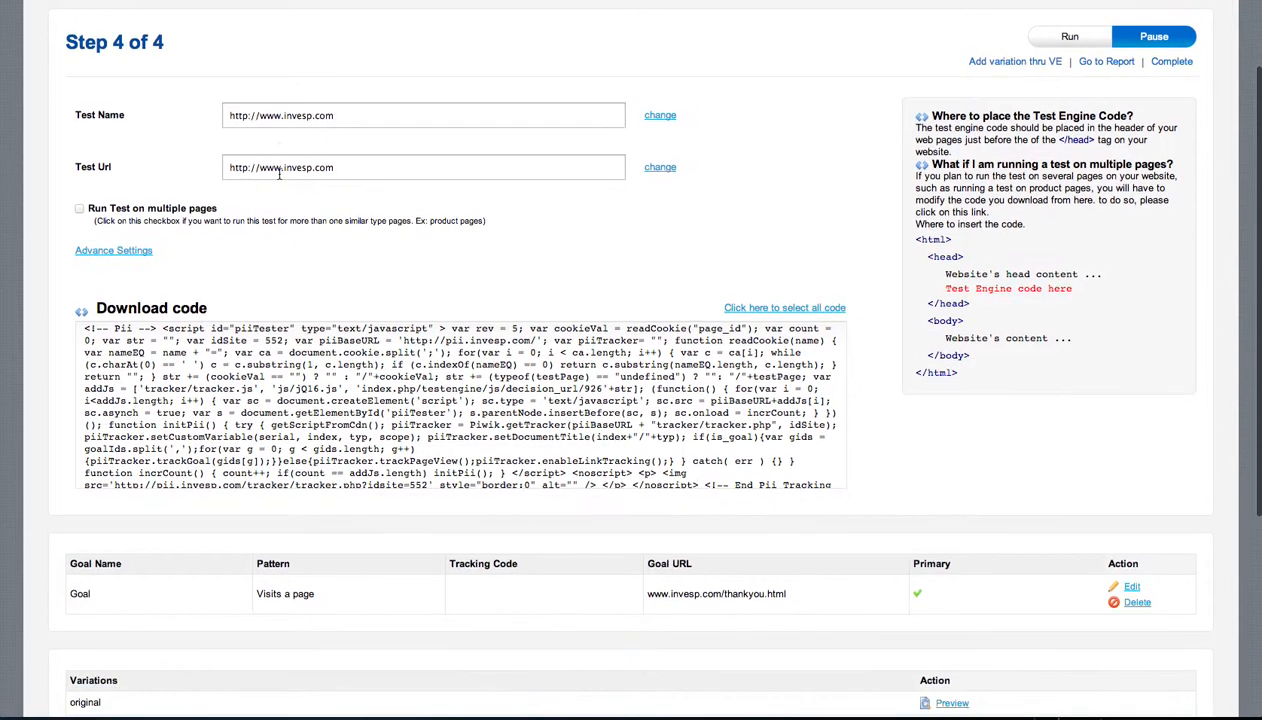
scroll(169, 178, "down", 1)
scroll(169, 178, "down", 3)
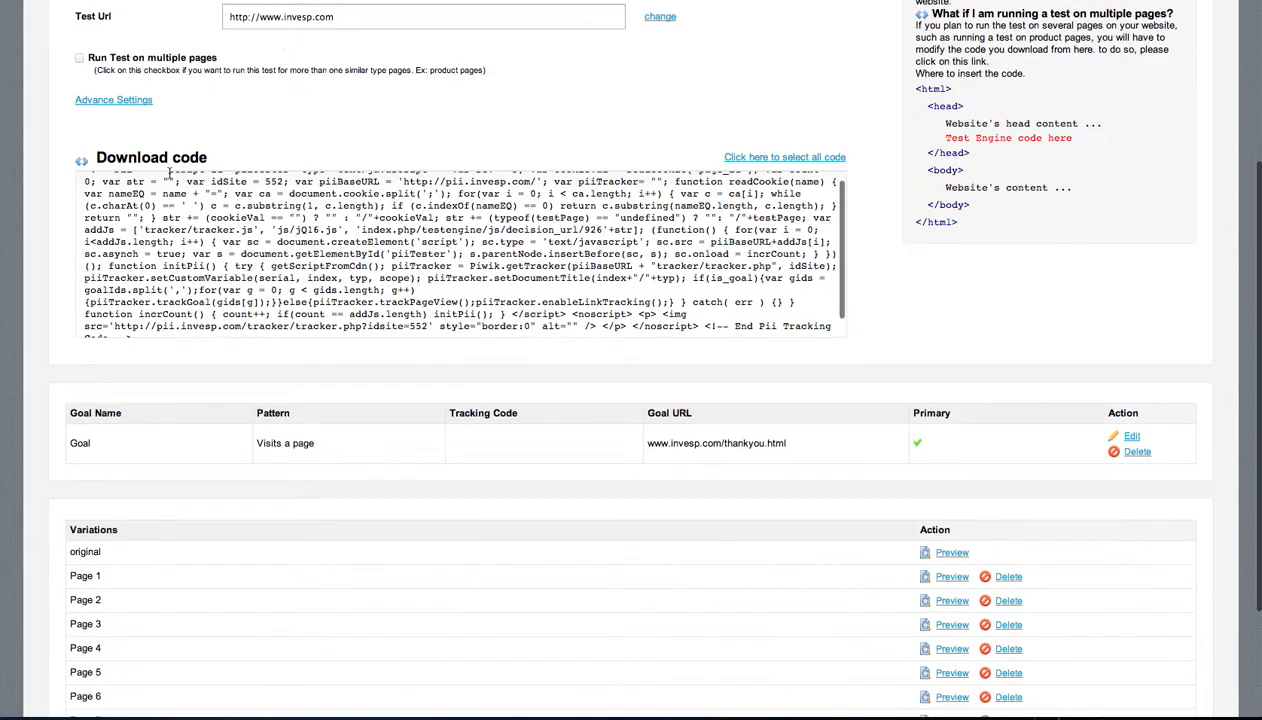
scroll(231, 185, "down", 5)
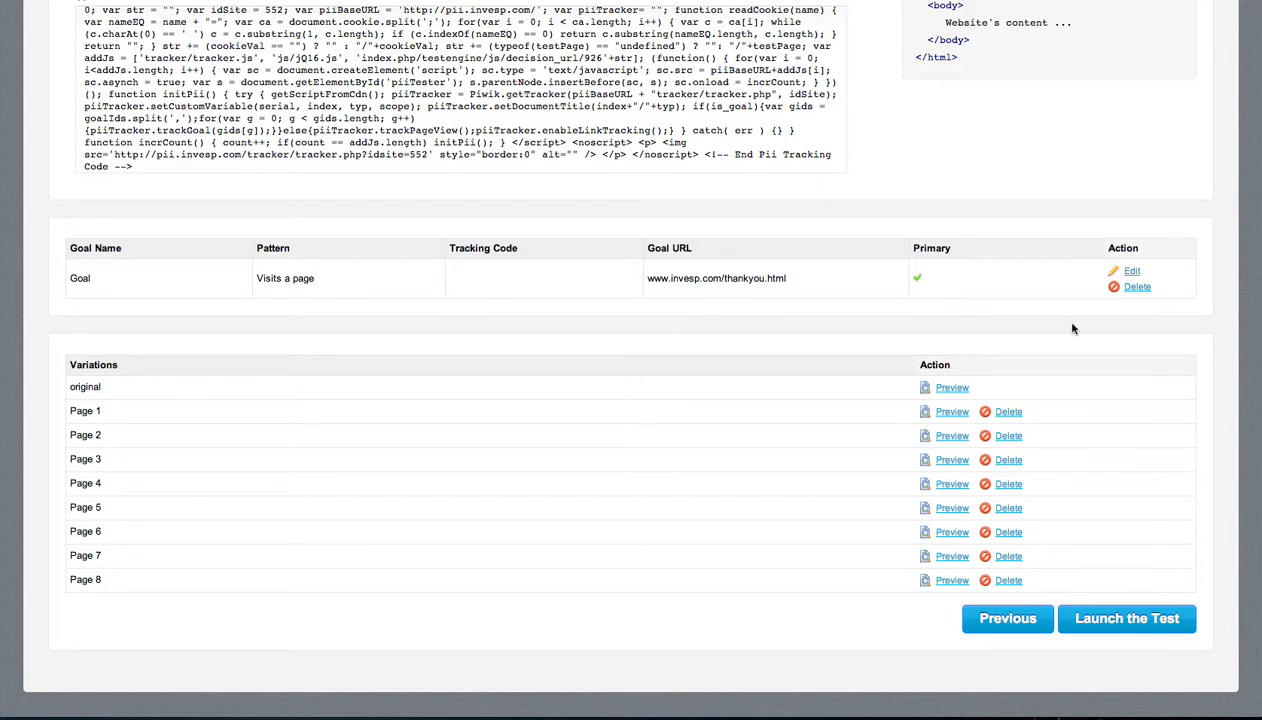
scroll(1057, 326, "up", 5)
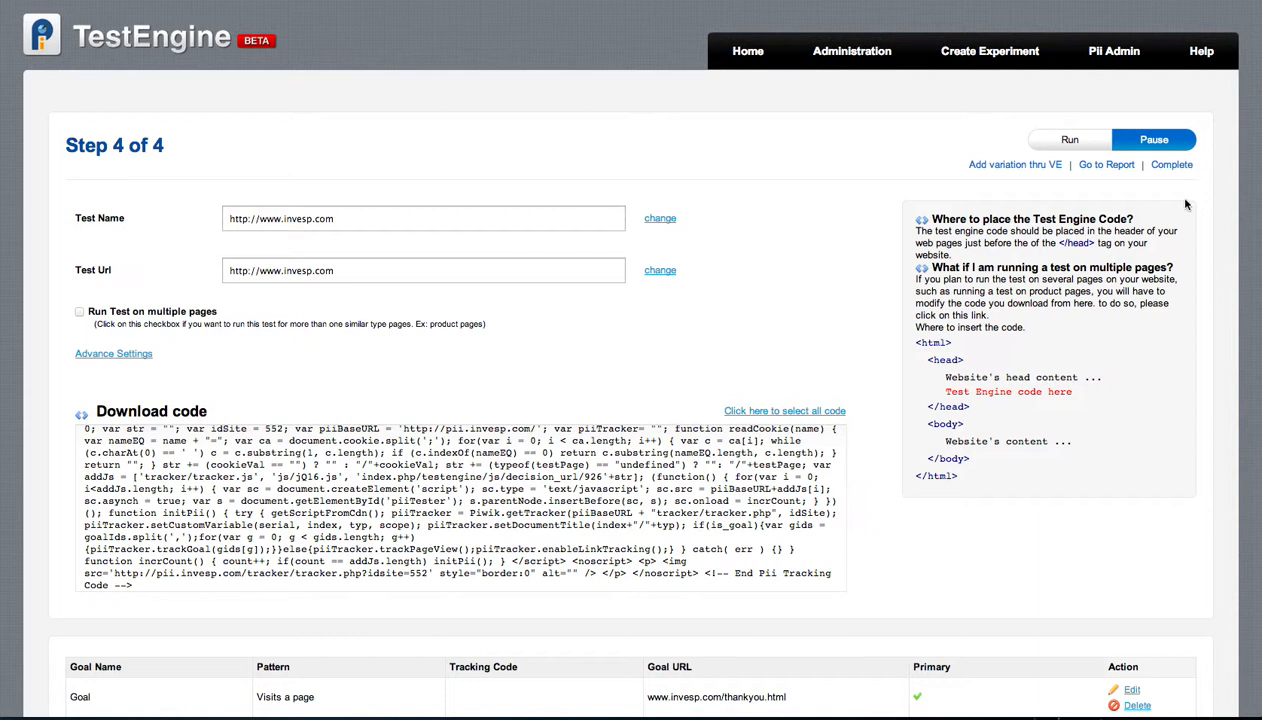